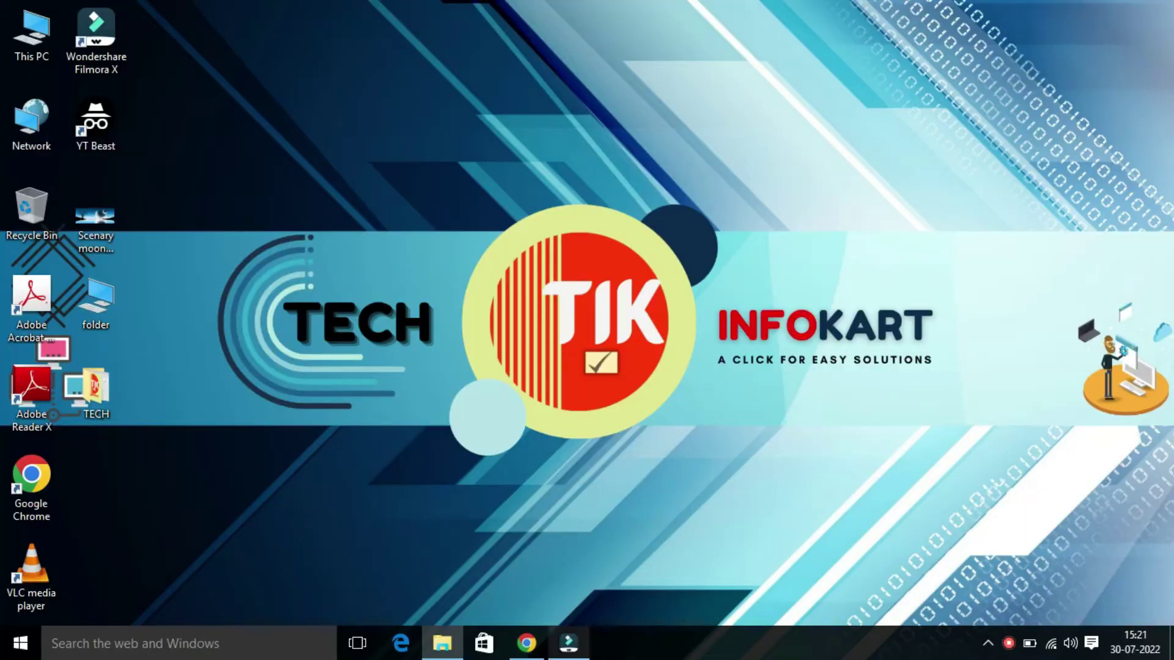
# Search Google for 'winrar' in Chrome and go to the download page on win-rar.com
pyautogui.click(526, 644)
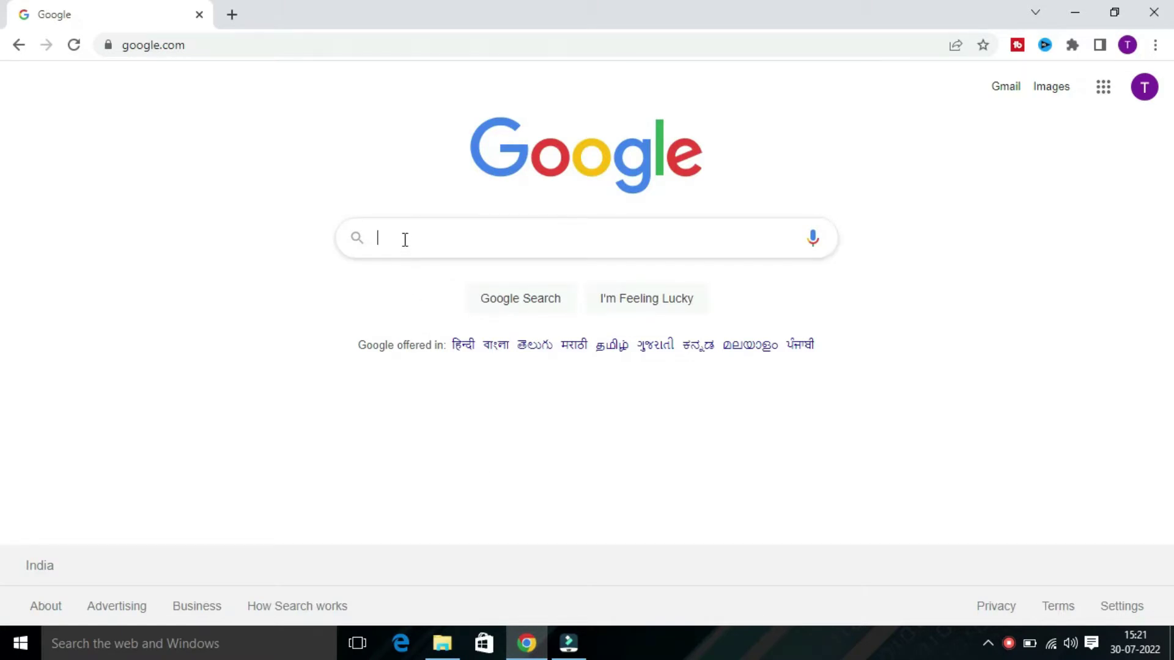
pyautogui.write('winrar')
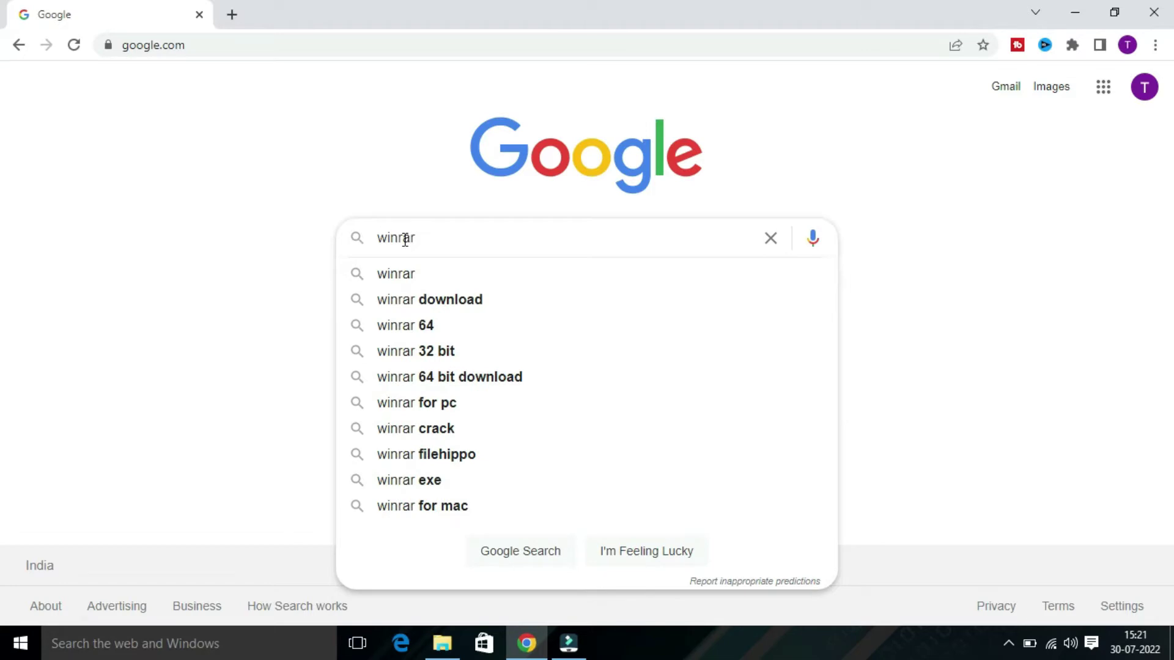
pyautogui.click(406, 273)
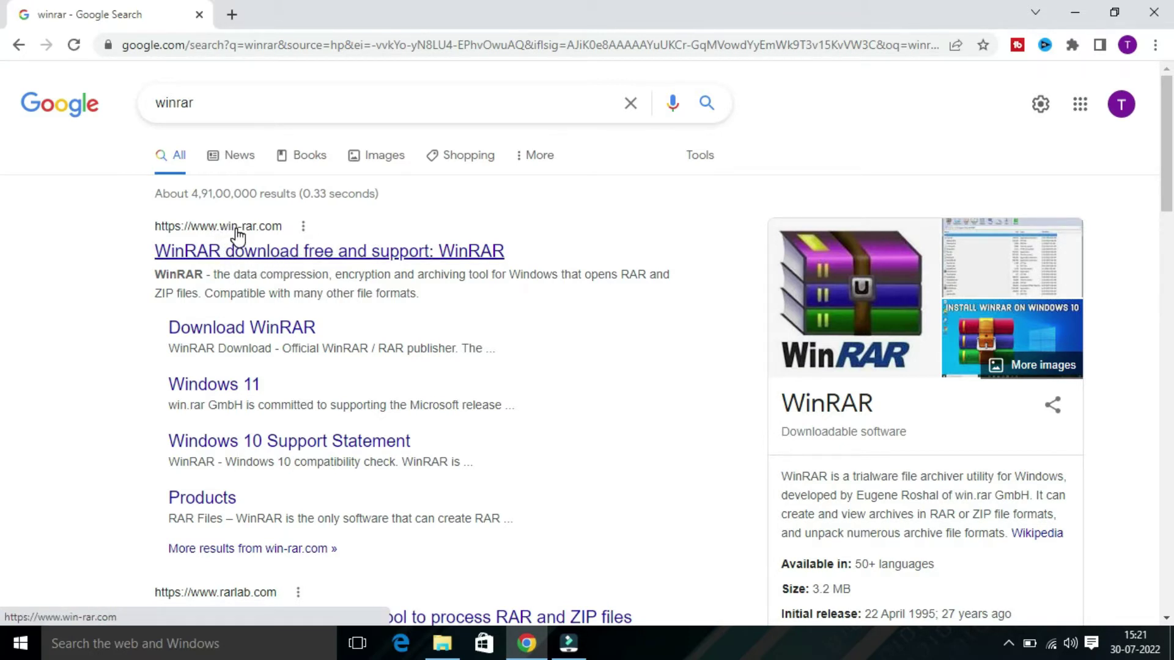
pyautogui.click(312, 257)
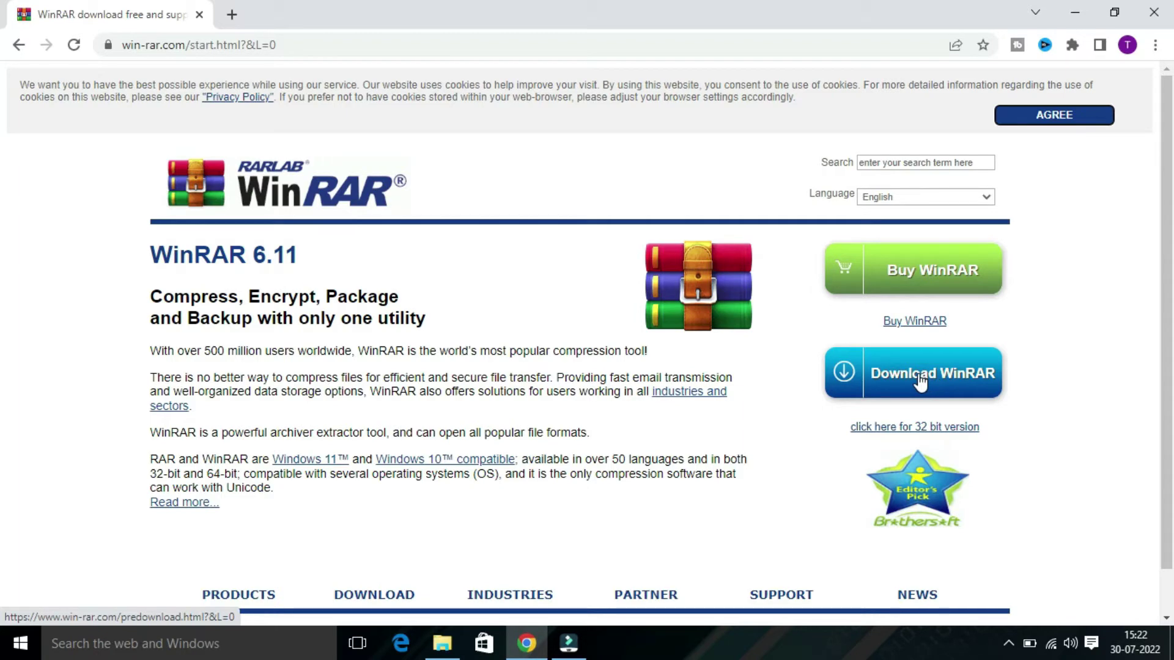
pyautogui.click(920, 381)
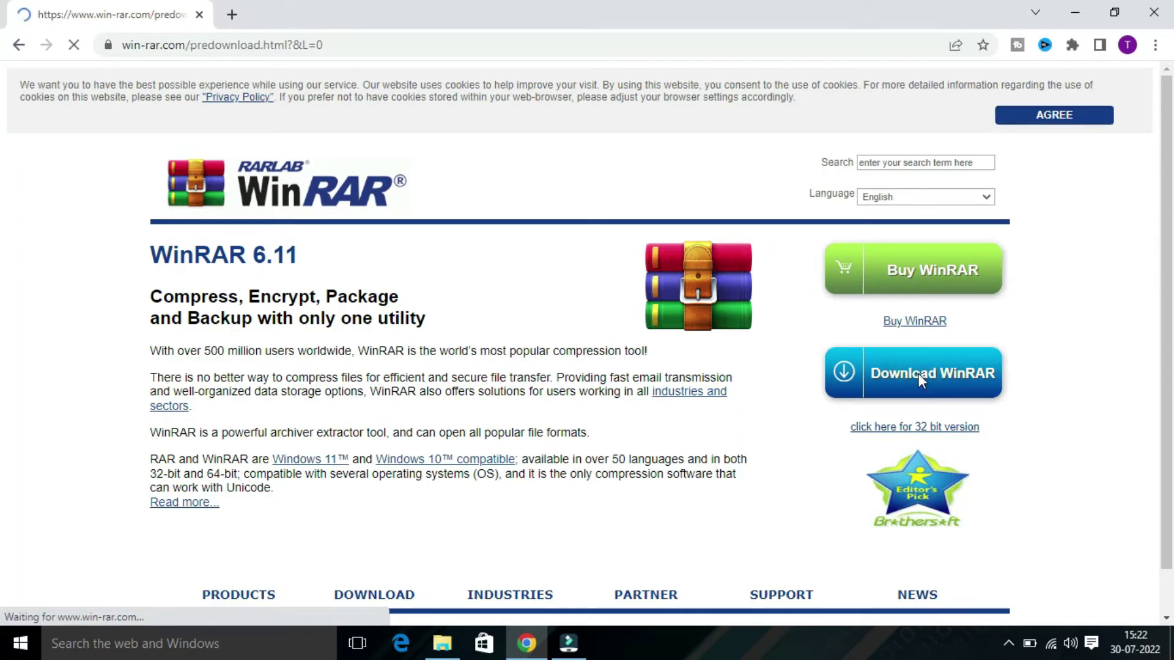
# Download the winrar-x64-611 installer and show it in its Downloads folder
pyautogui.scroll(-2, 664, 413)
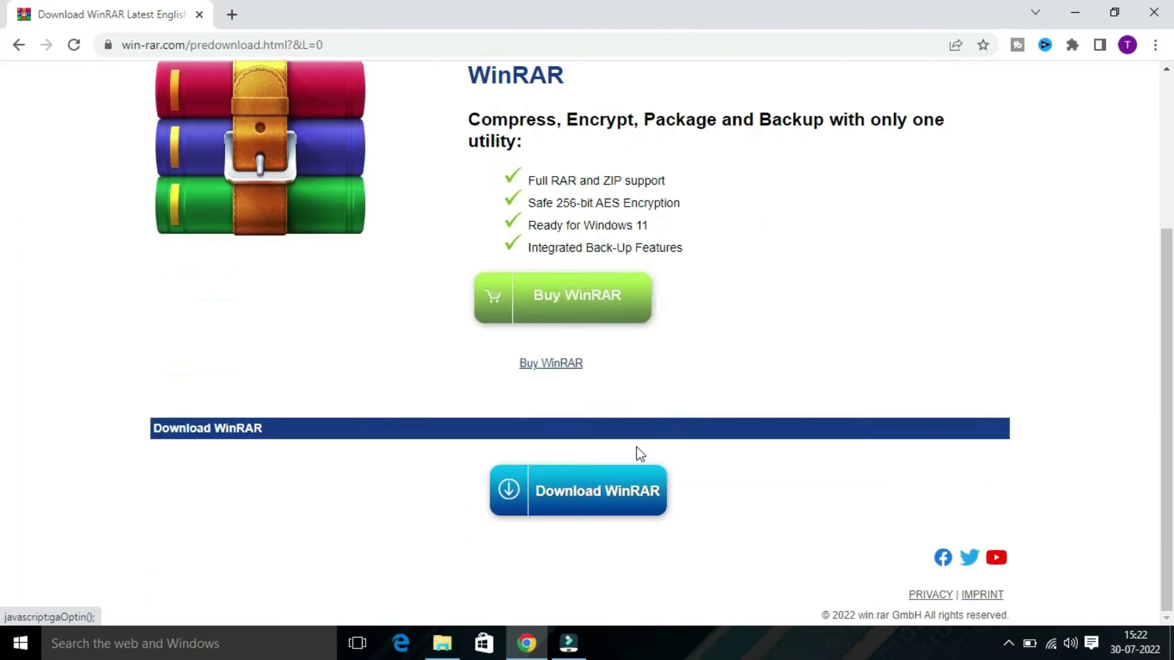
pyautogui.click(584, 496)
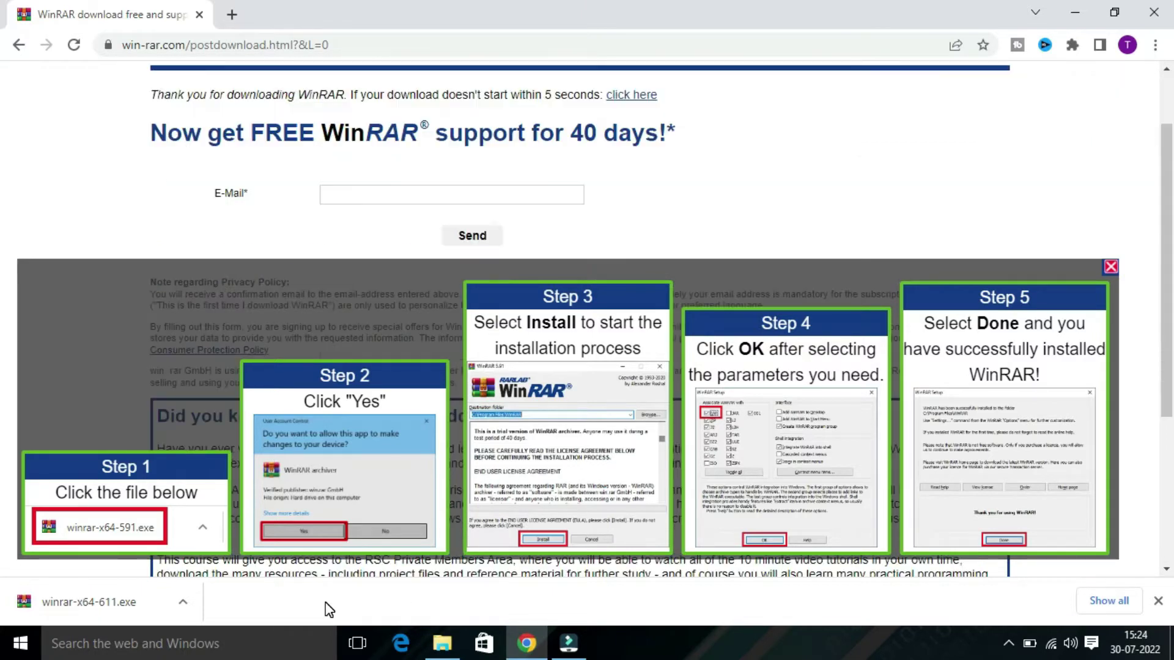
pyautogui.click(185, 603)
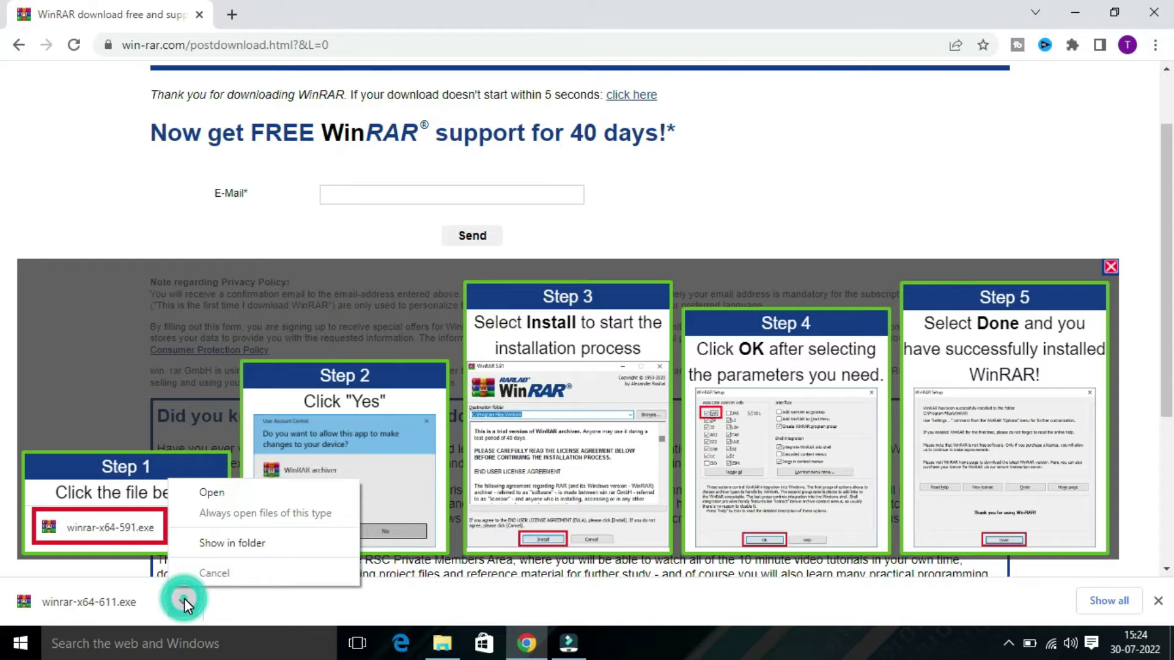
pyautogui.click(229, 546)
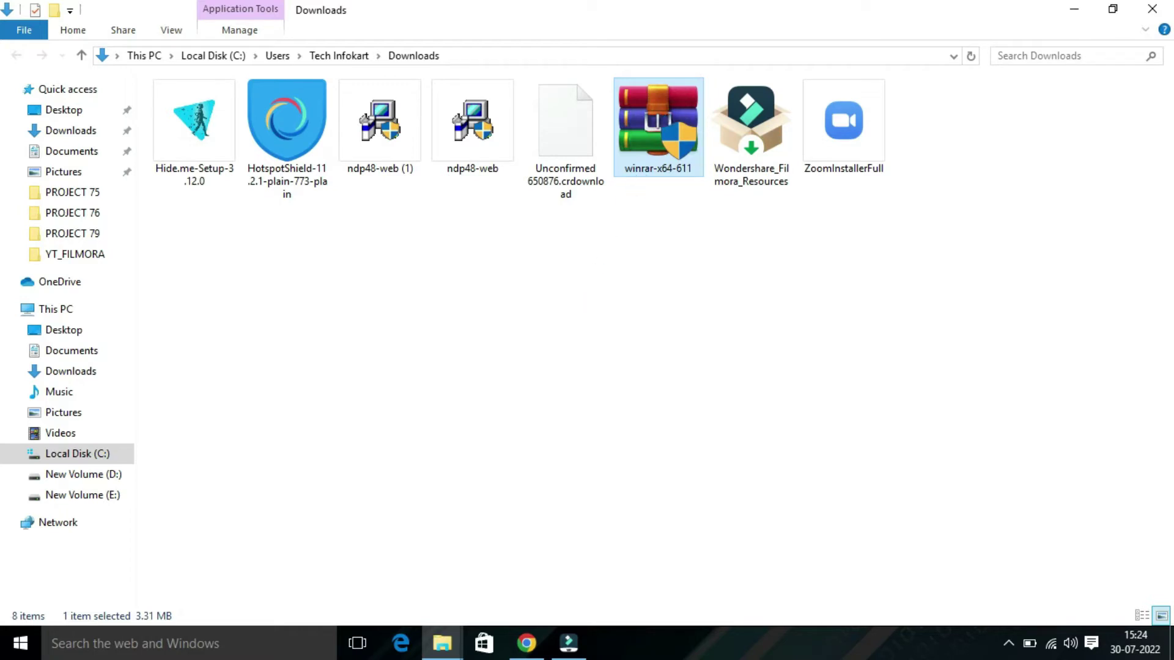
# Run winrar-x64-611, accept the license and install WinRAR into C:\Program Files\WinRAR
pyautogui.press('Return')
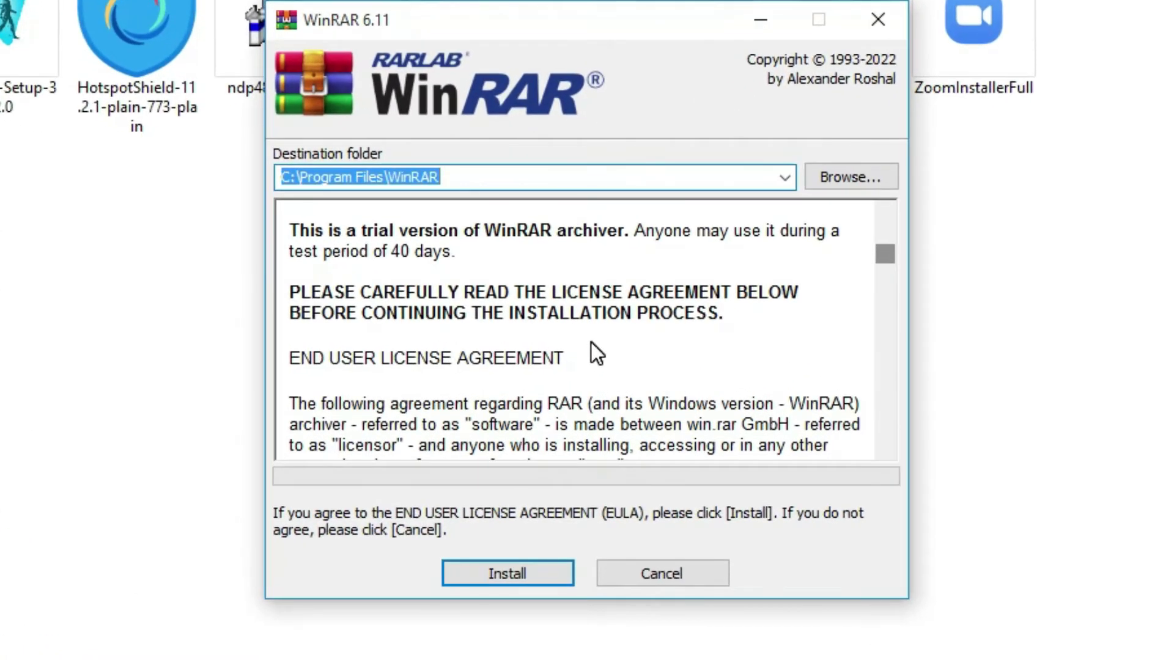
pyautogui.scroll(-5, 588, 337)
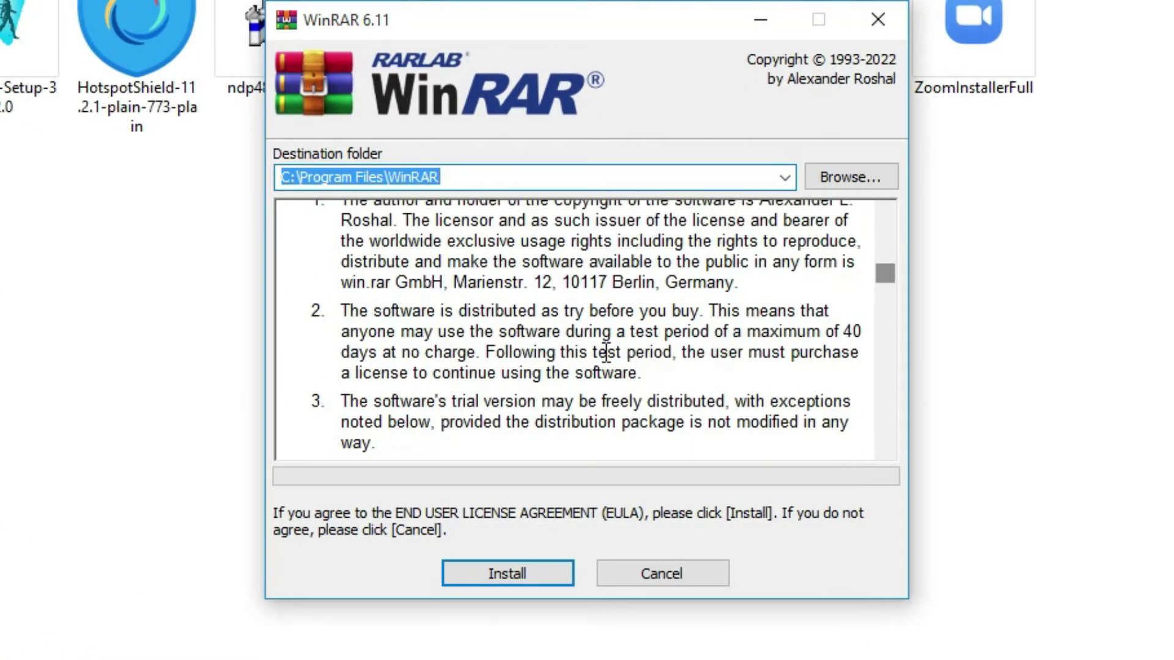
pyautogui.scroll(-3, 605, 352)
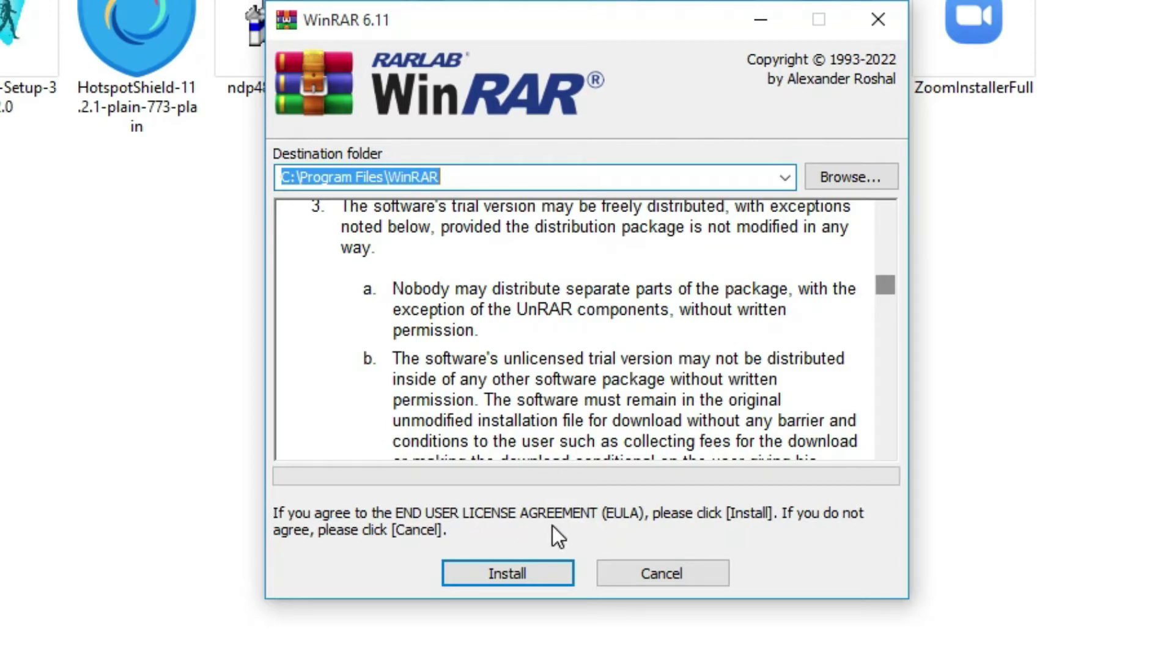
pyautogui.click(511, 574)
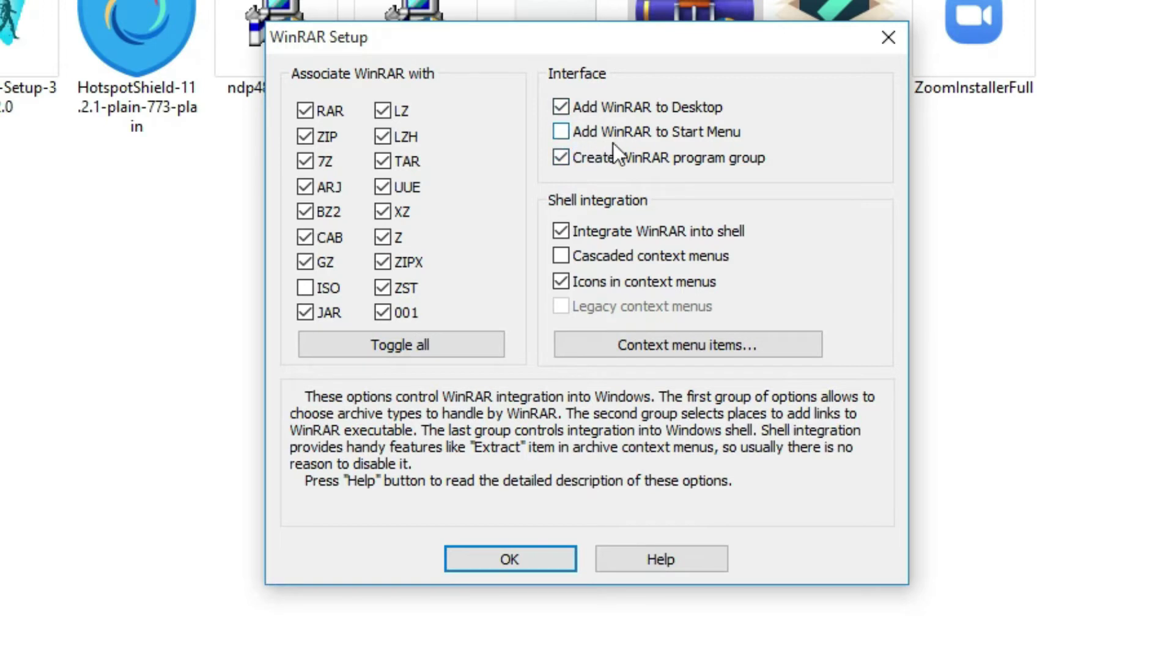
# Enable Add WinRAR to Start Menu, accept the setup options and finish the installation
pyautogui.click(560, 132)
pyautogui.click(533, 558)
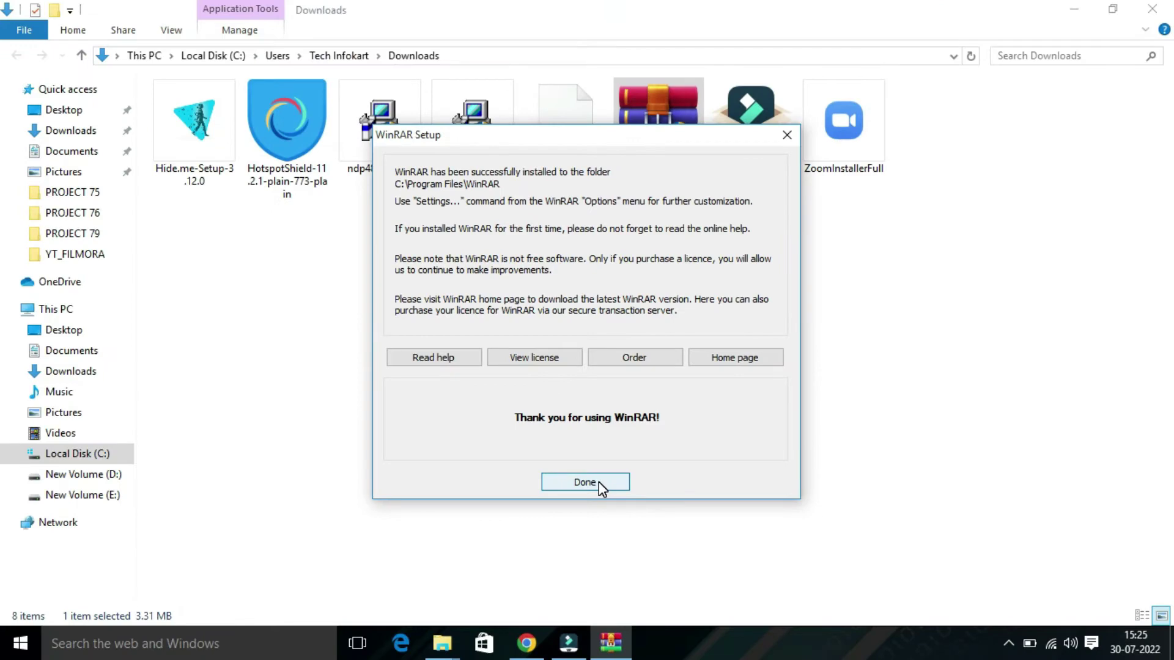
pyautogui.click(602, 558)
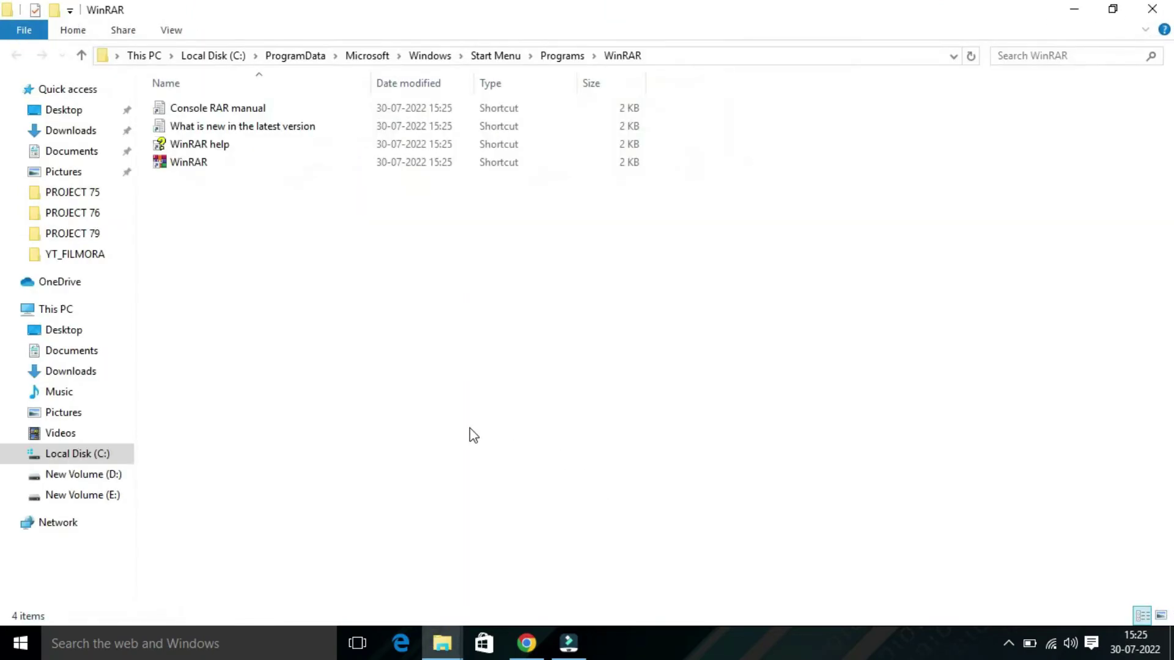
# Close the WinRAR Start Menu and Downloads folder windows and minimize Chrome
pyautogui.click(1147, 10)
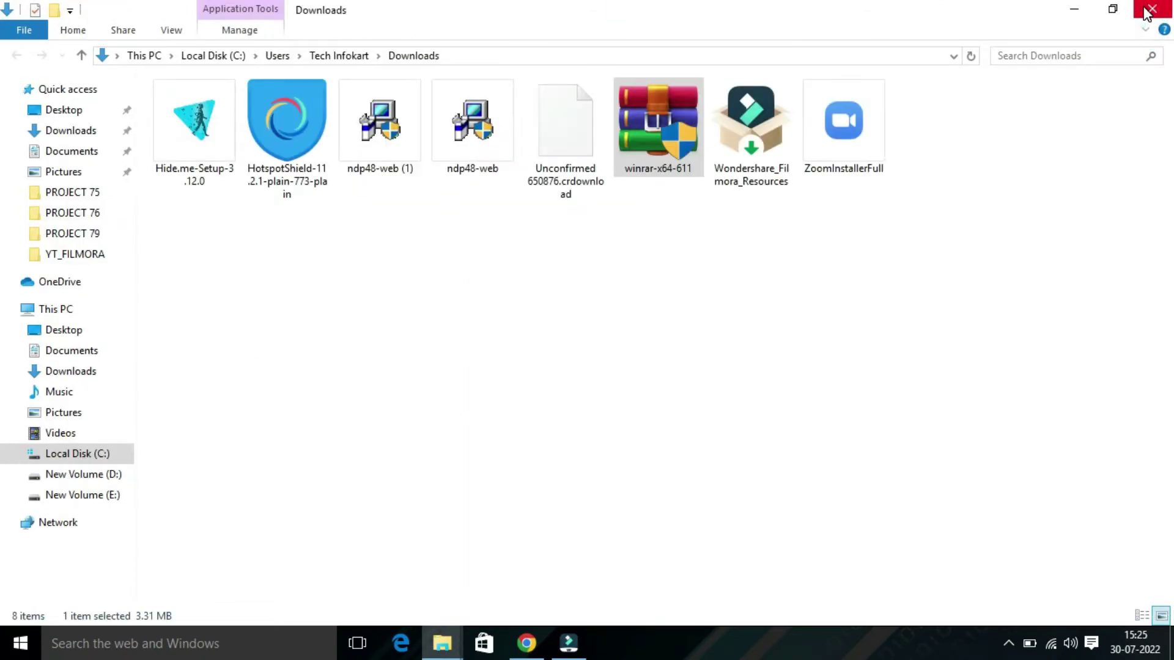
pyautogui.click(1153, 11)
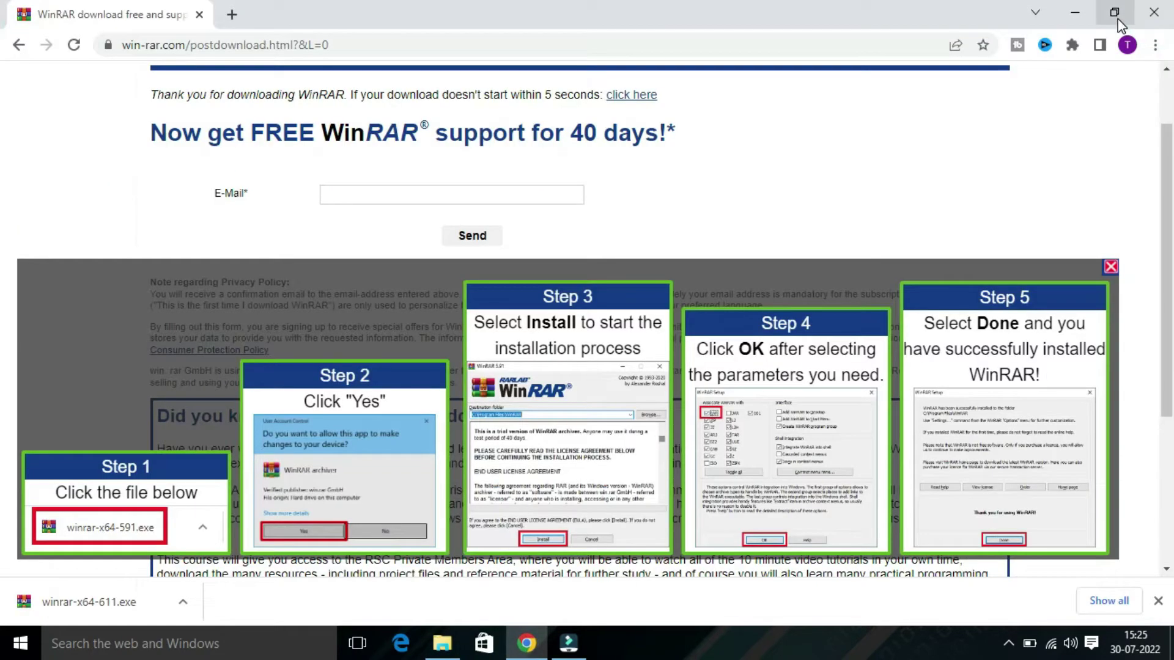
pyautogui.click(1087, 13)
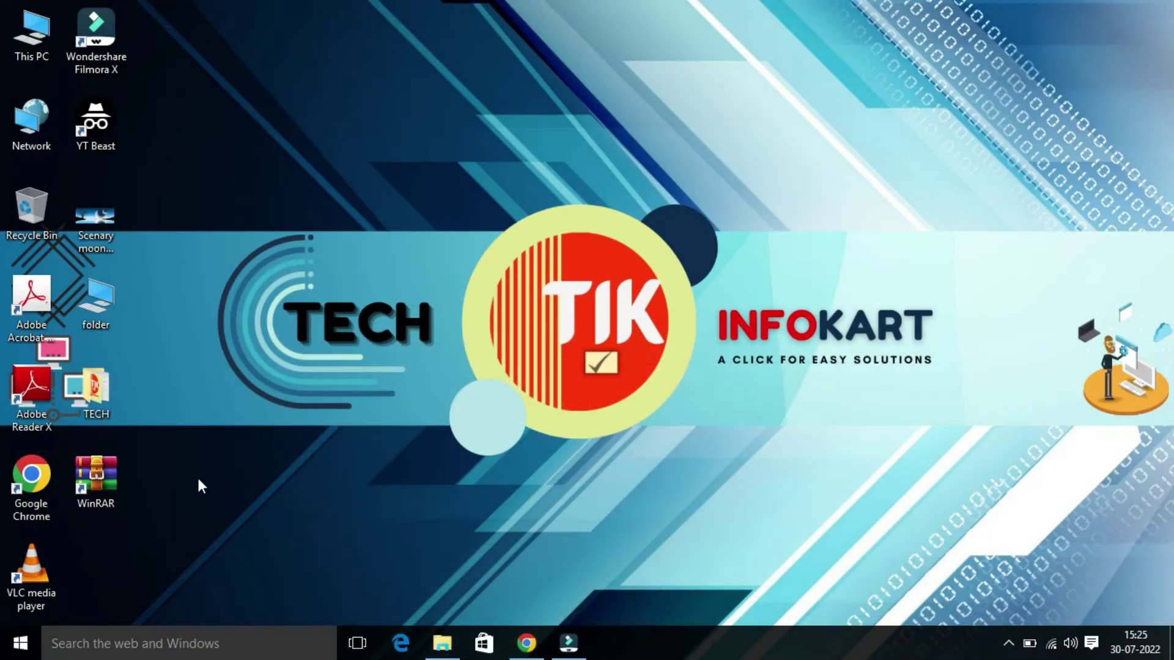
pyautogui.click(401, 306)
pyautogui.doubleClick(103, 389)
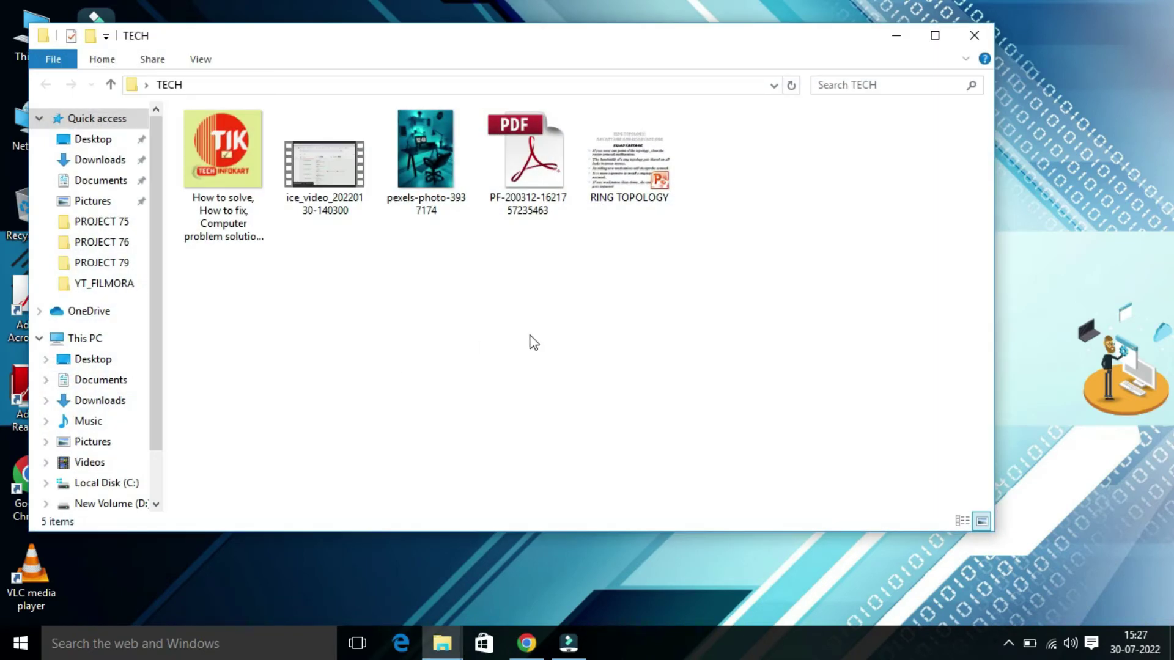
pyautogui.moveTo(804, 41); pyautogui.dragTo(965, 38)
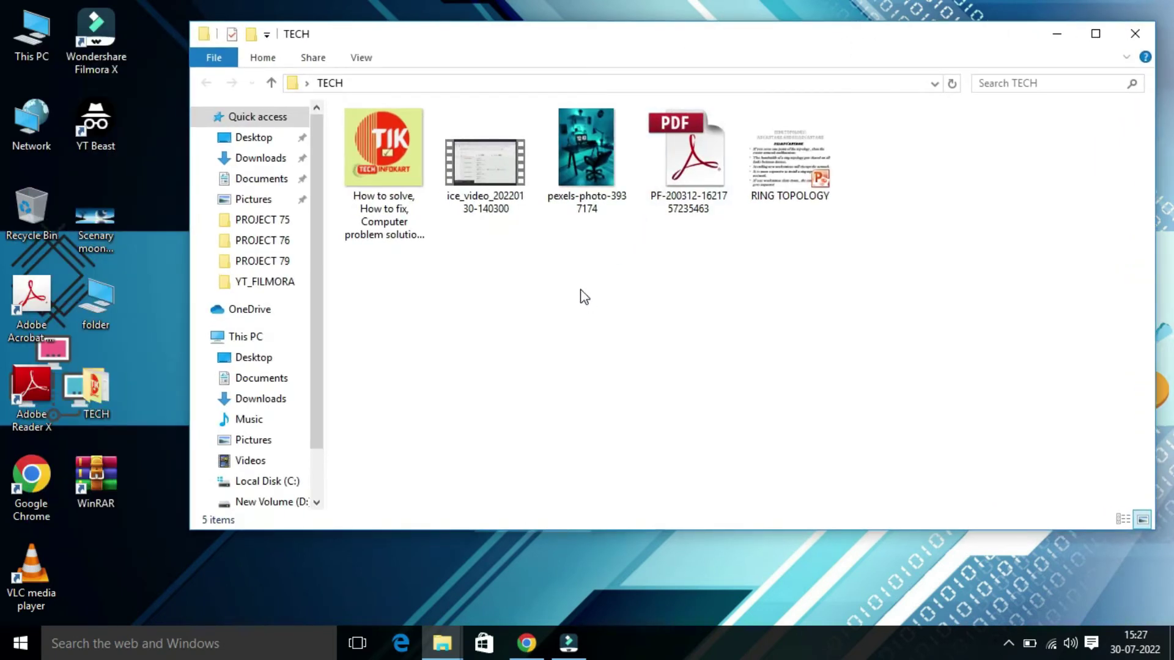
pyautogui.rightClick(491, 186)
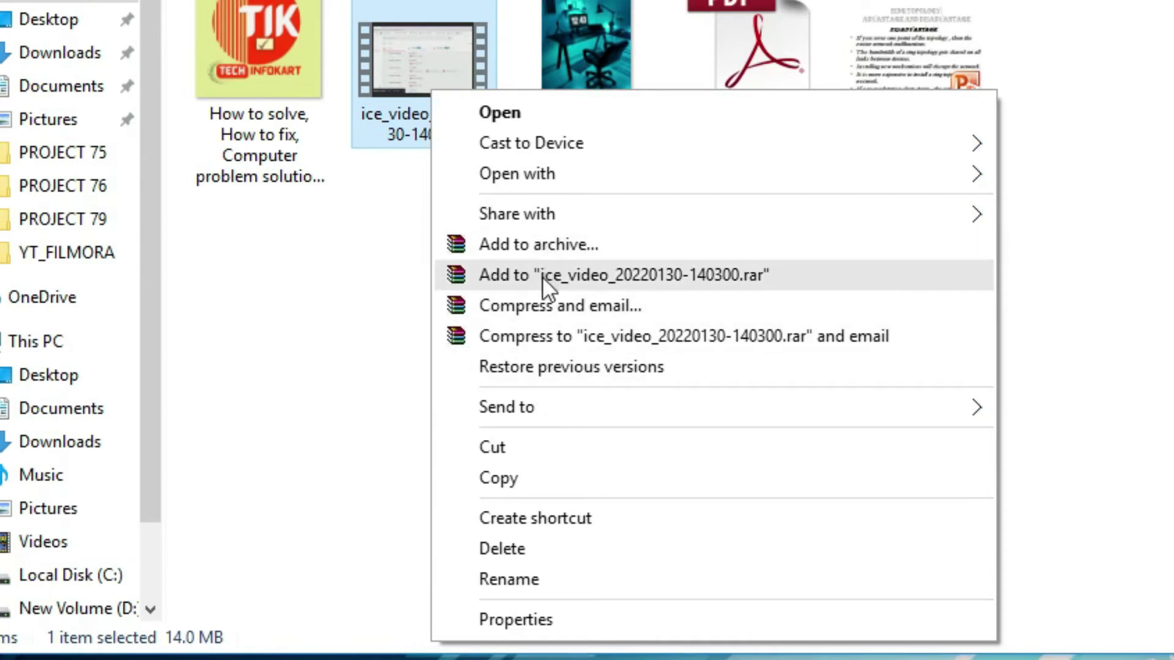
pyautogui.click(536, 246)
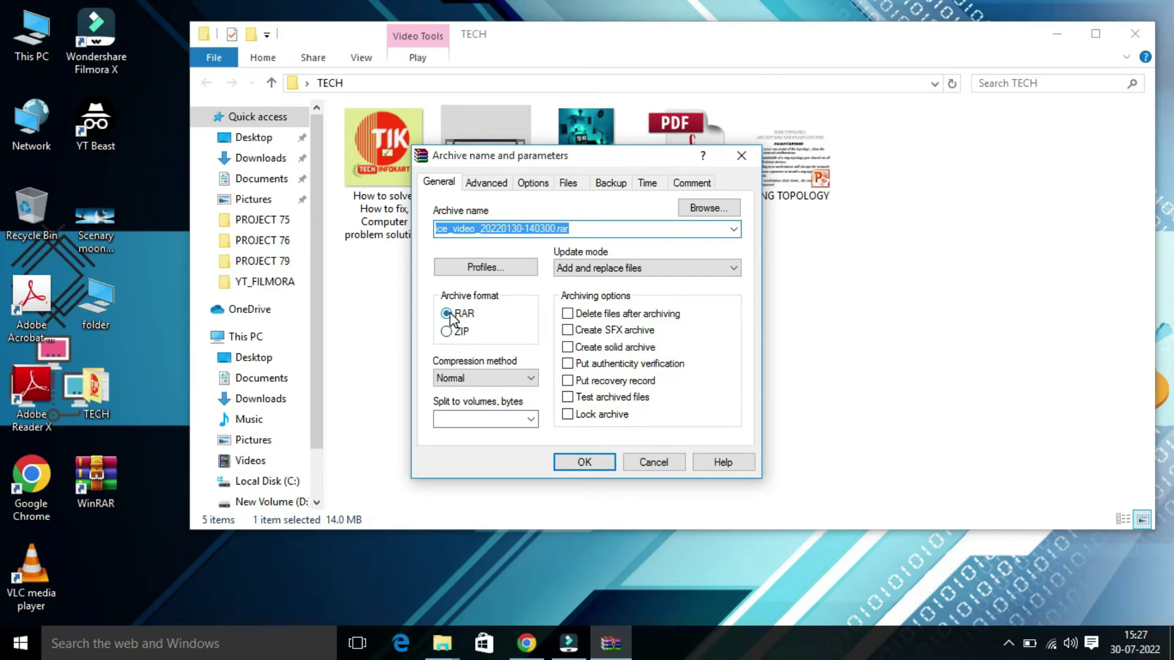
pyautogui.click(584, 463)
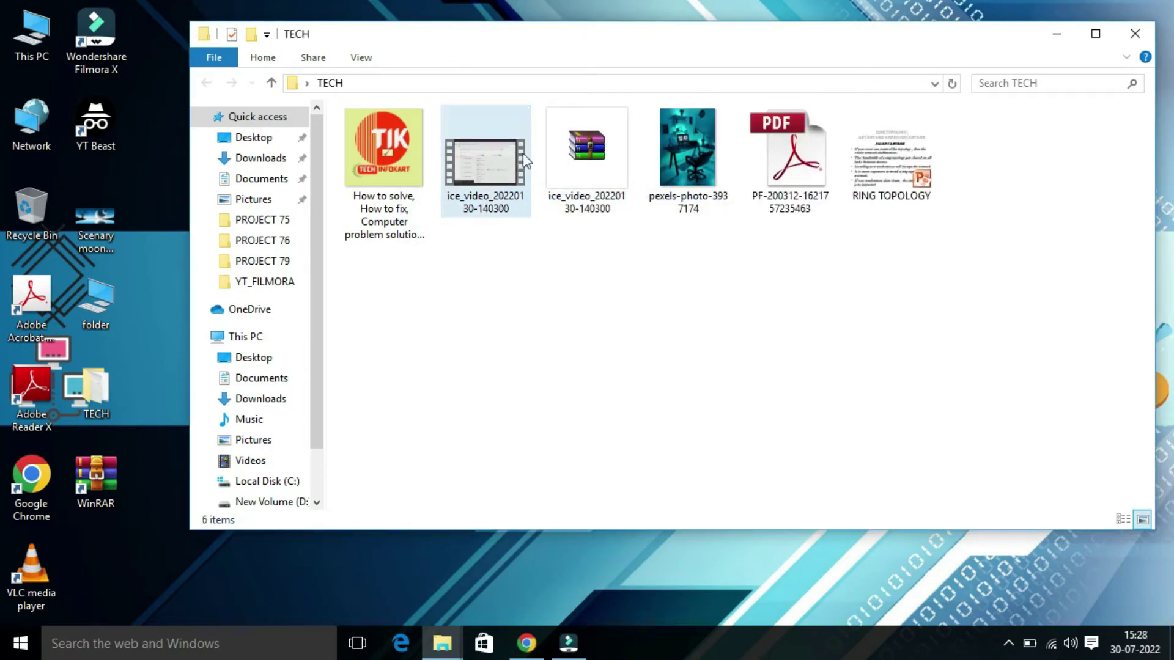
pyautogui.click(538, 177)
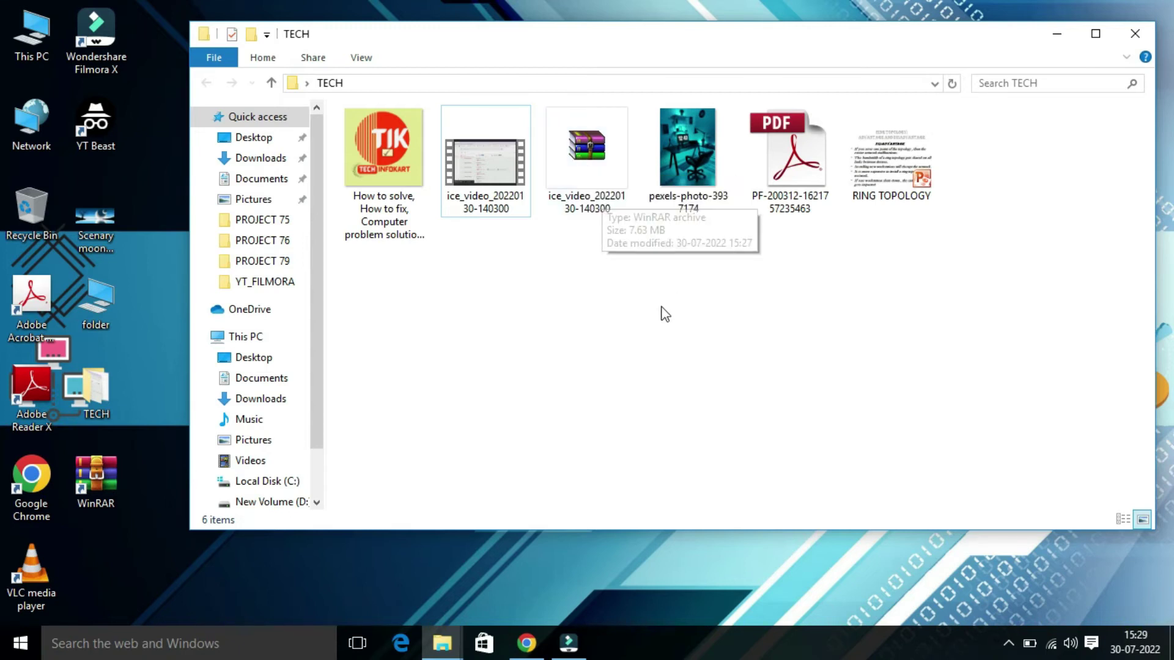
pyautogui.rightClick(586, 152)
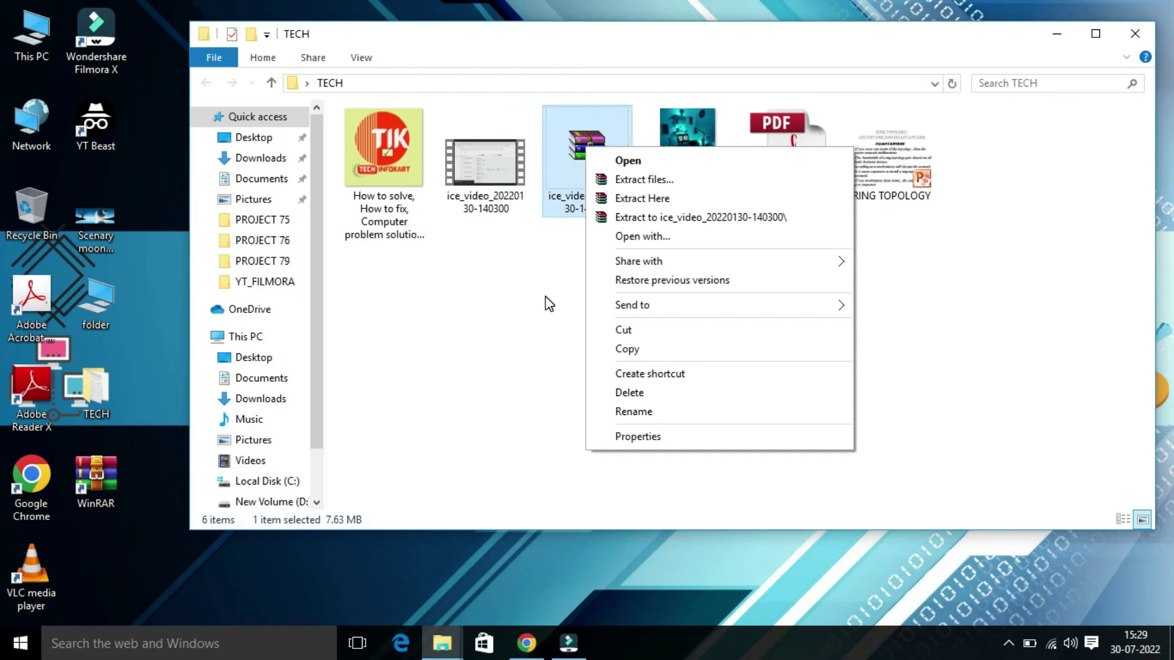
pyautogui.click(648, 180)
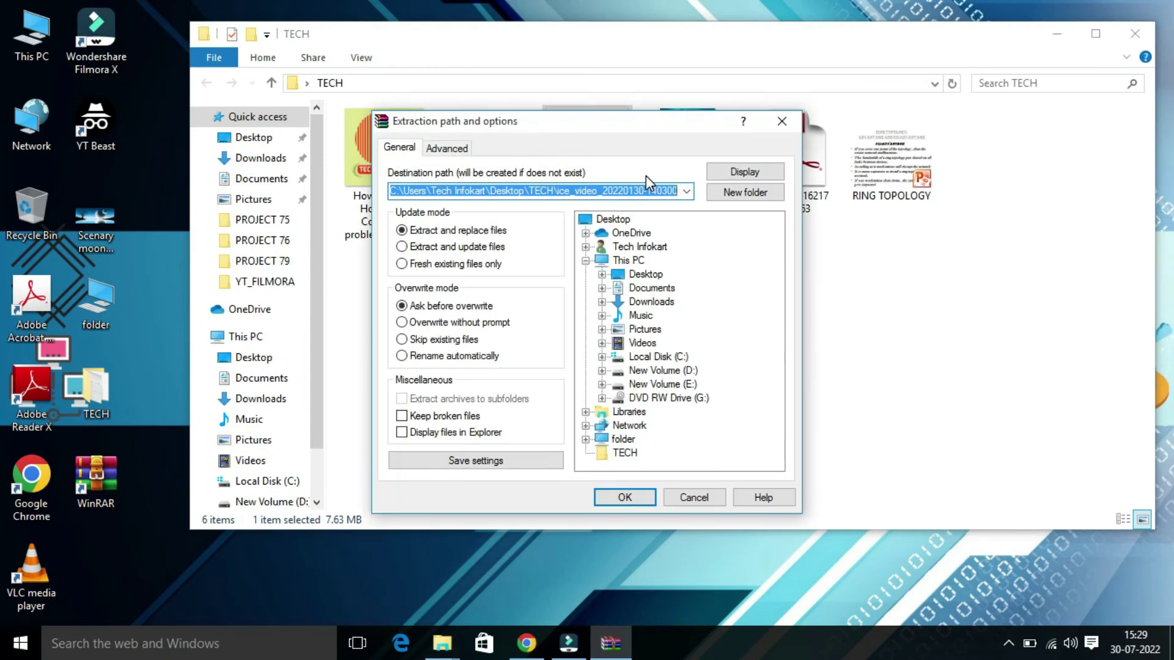
pyautogui.moveTo(577, 123); pyautogui.dragTo(669, 106)
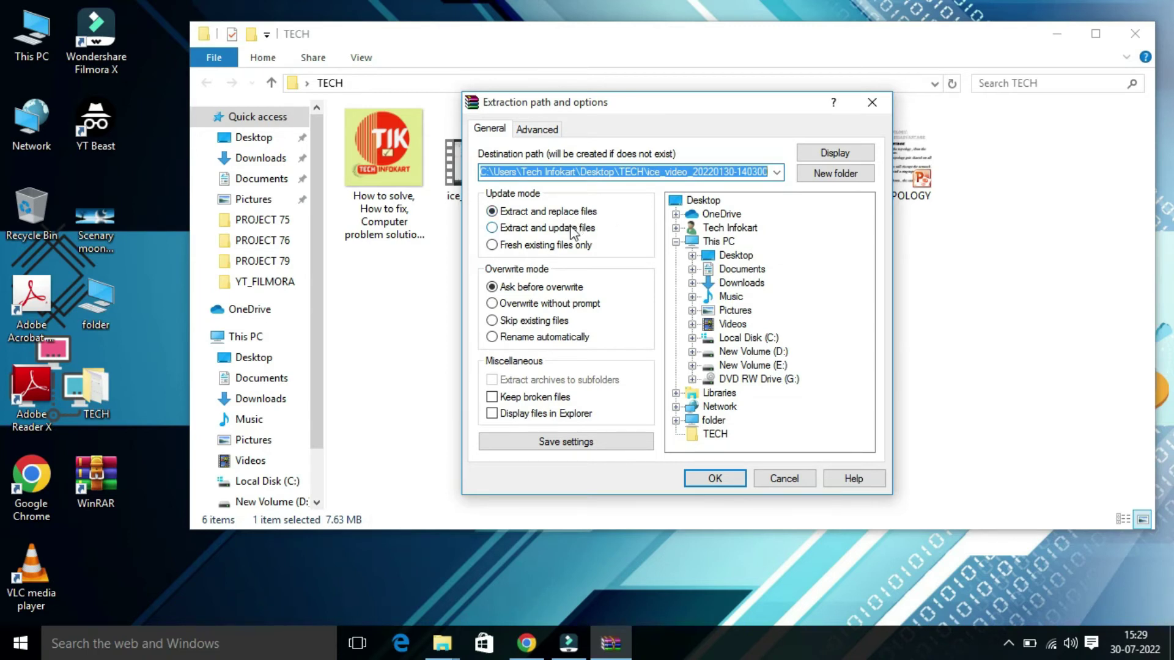
pyautogui.click(702, 200)
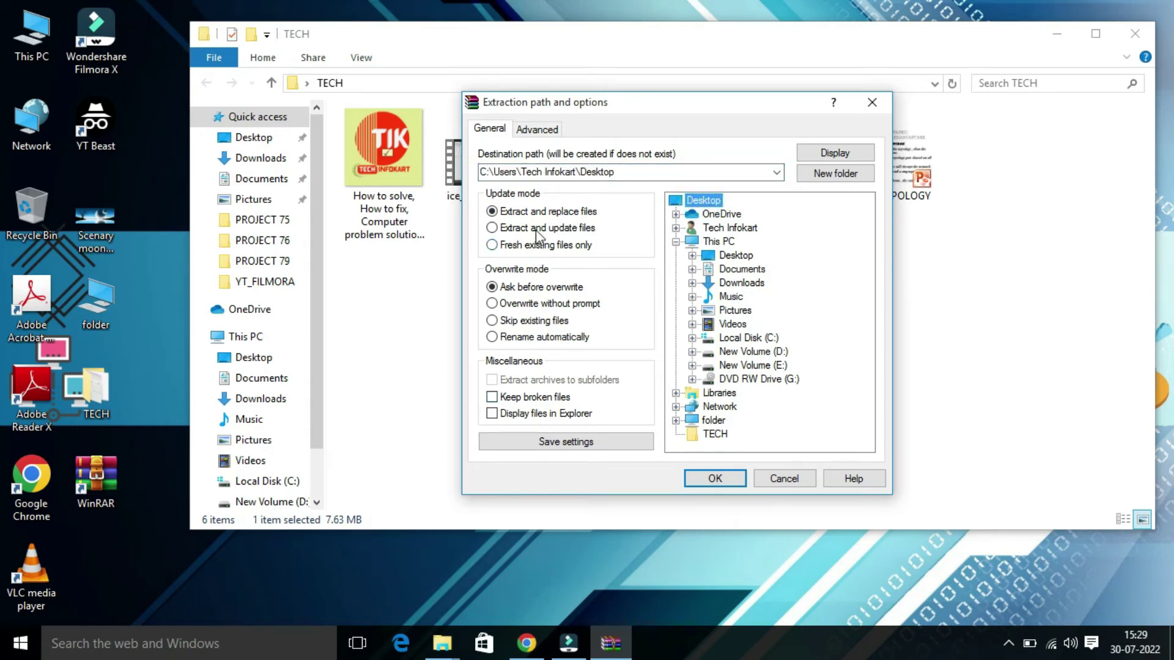
pyautogui.click(714, 477)
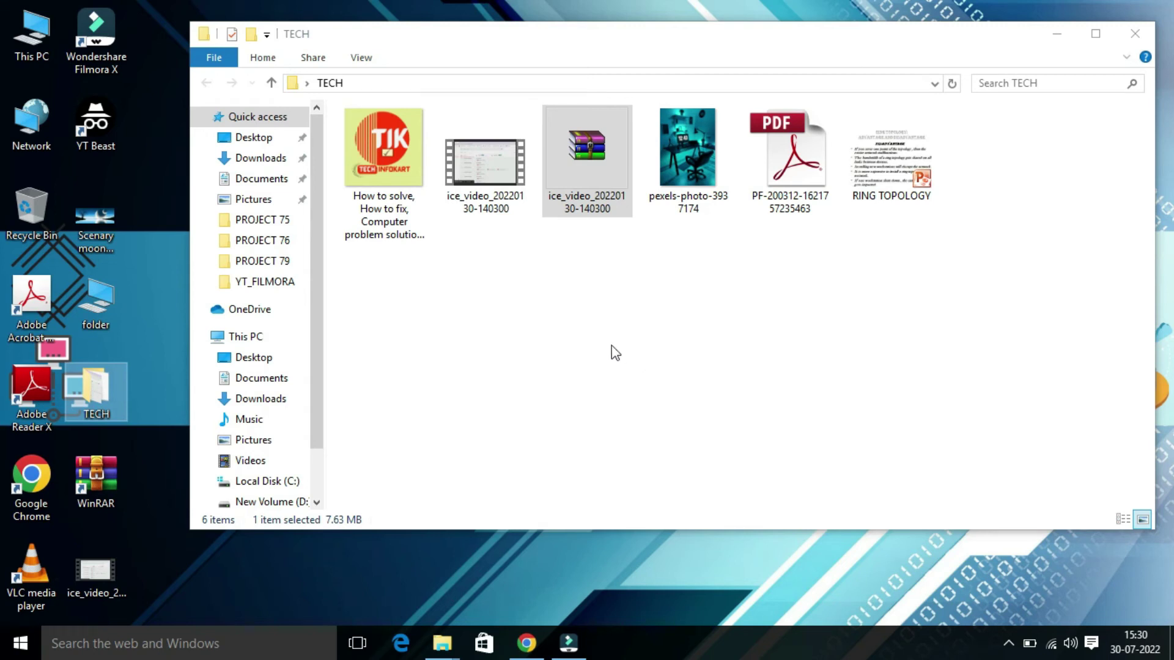
pyautogui.click(500, 287)
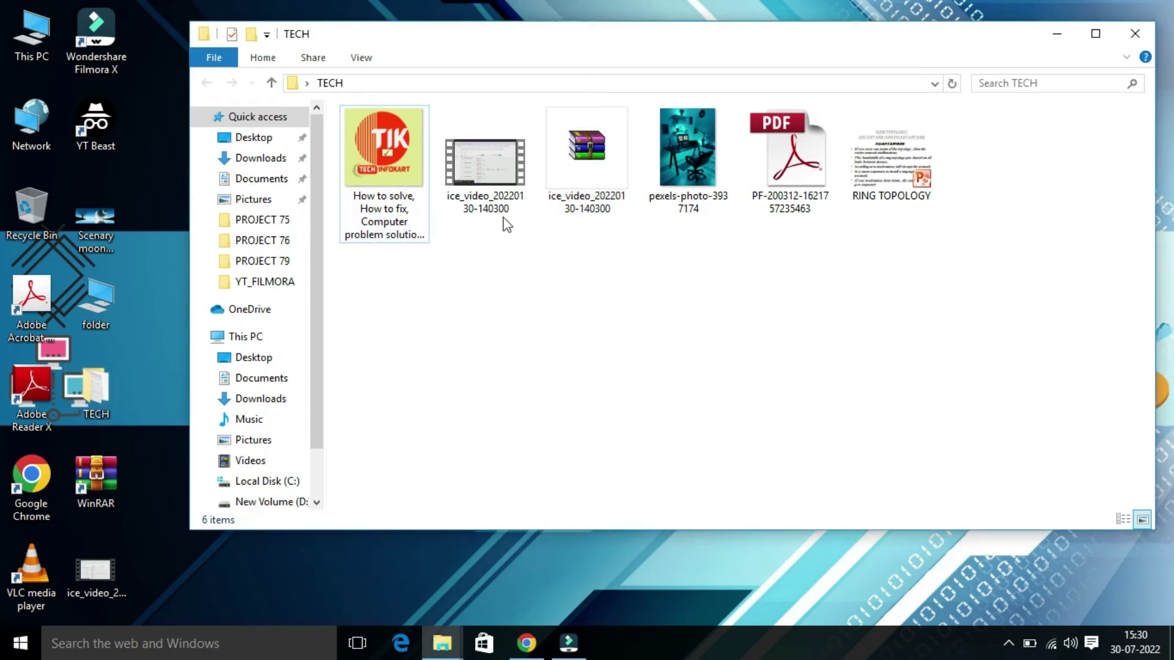
# Archive the How to solve thumbnail, ice_video, pexels photo and PDF together as TECH.rar
pyautogui.click(407, 211)
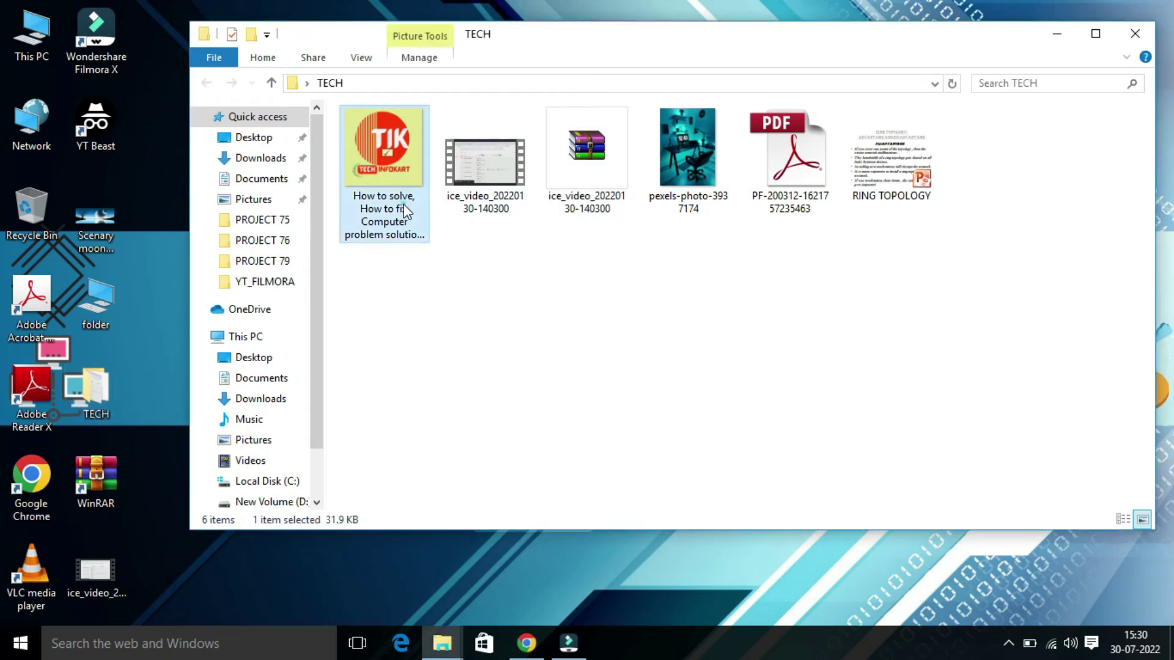
pyautogui.click(500, 208)
pyautogui.keyDown('ctrl'); pyautogui.click(671, 186); pyautogui.keyUp('ctrl')
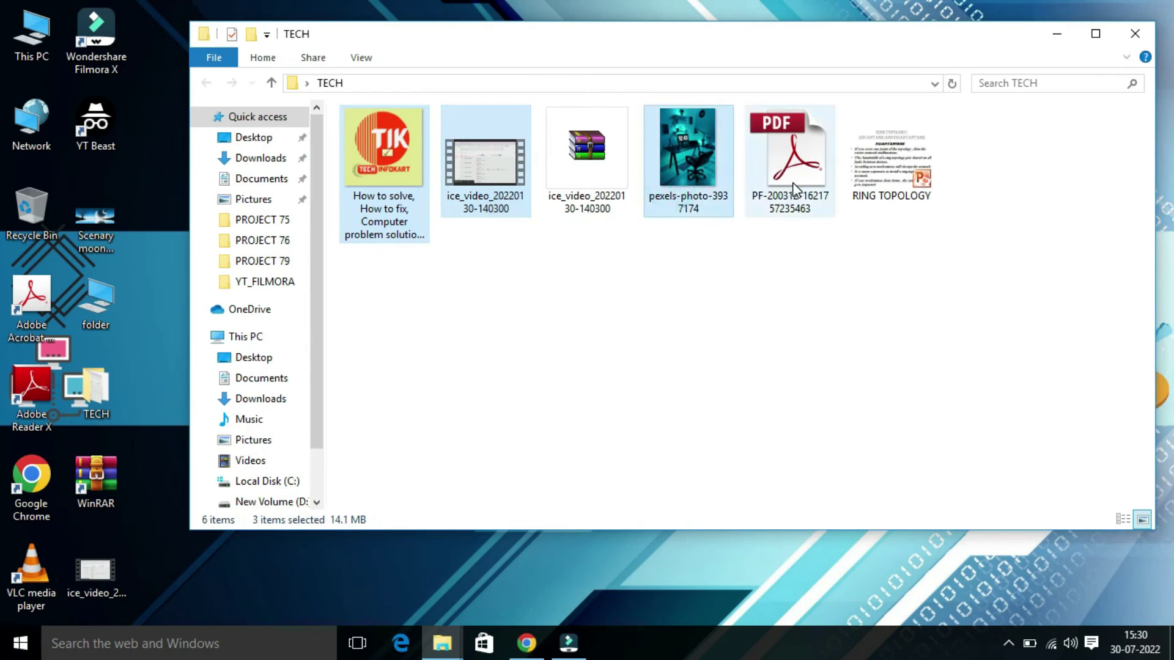
pyautogui.keyDown('ctrl'); pyautogui.click(793, 184); pyautogui.keyUp('ctrl')
pyautogui.rightClick(793, 185)
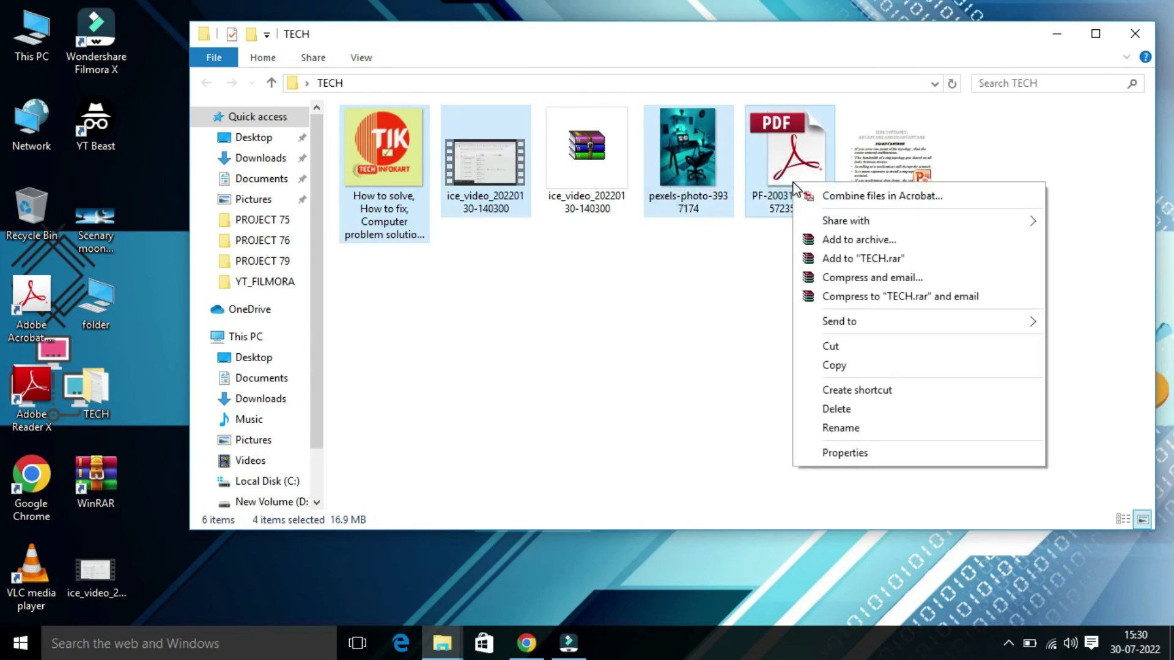
pyautogui.click(819, 241)
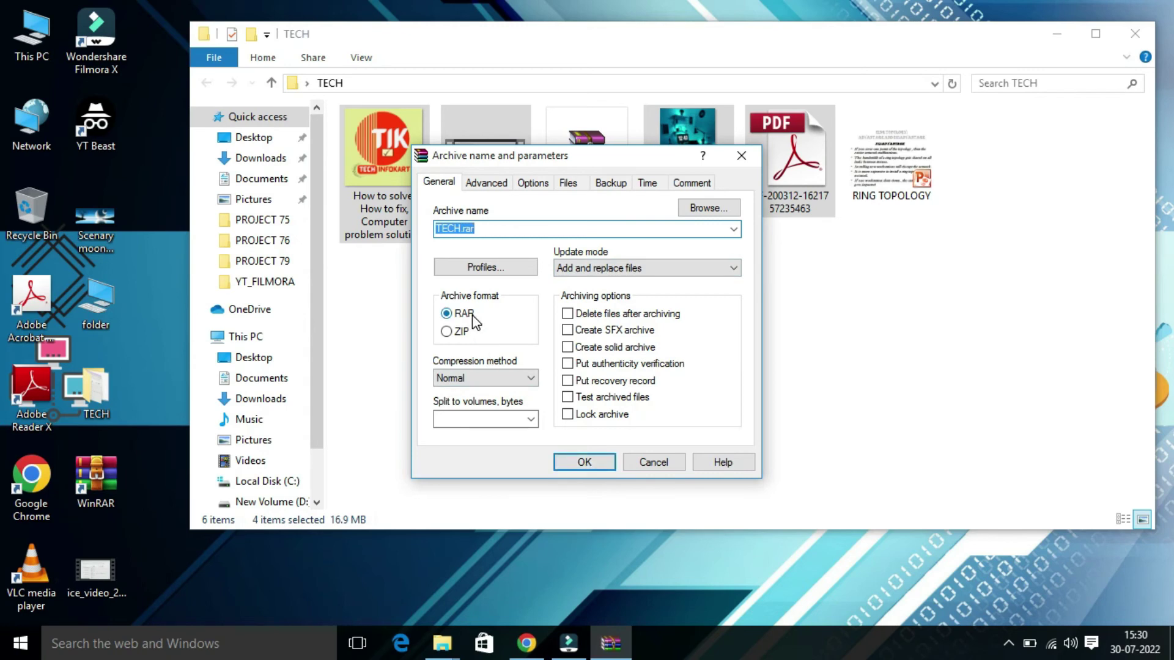
pyautogui.click(597, 466)
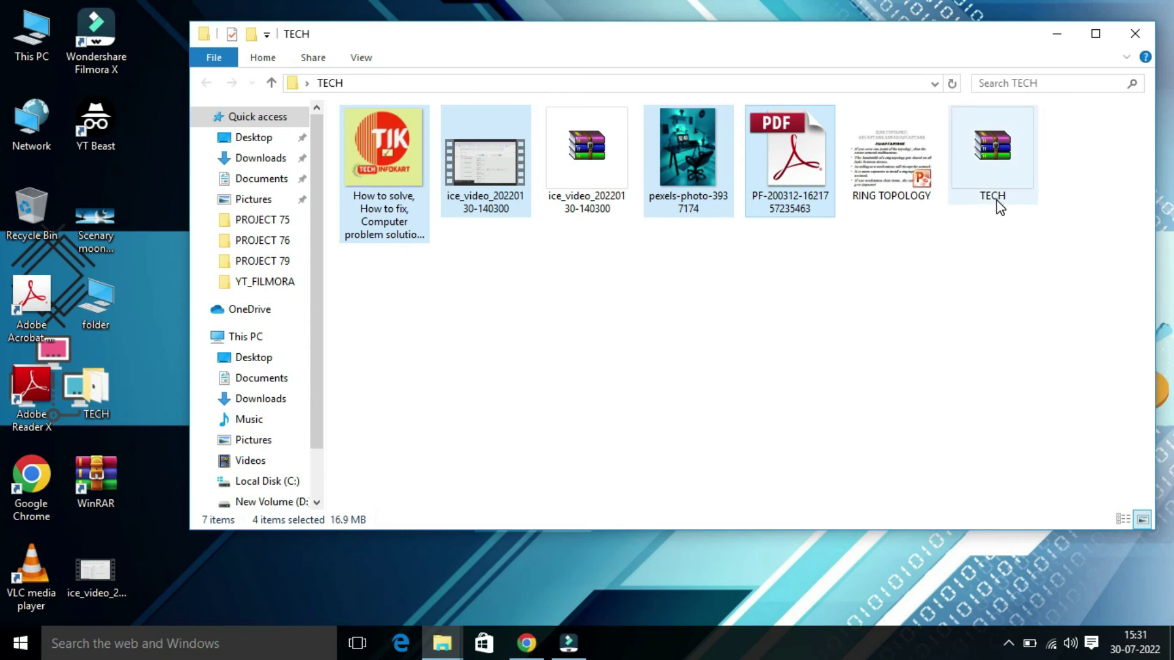
# Bring up Extract files... for TECH.rar, proposing a TECH subfolder as destination
pyautogui.rightClick(996, 179)
pyautogui.click(909, 293)
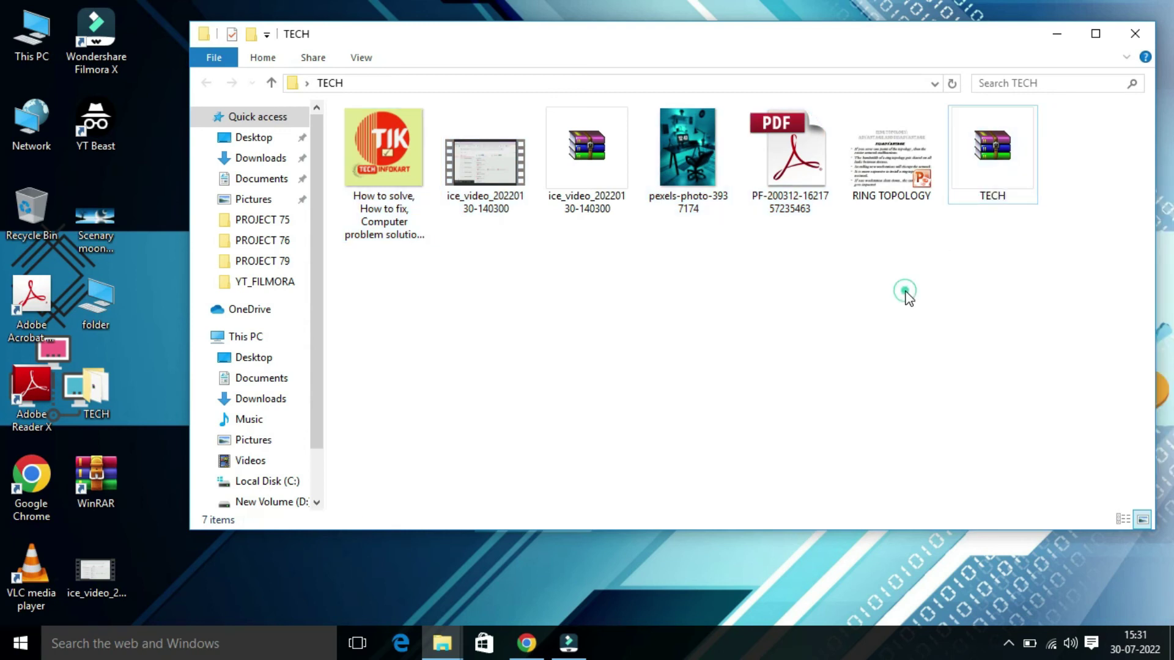
pyautogui.rightClick(984, 176)
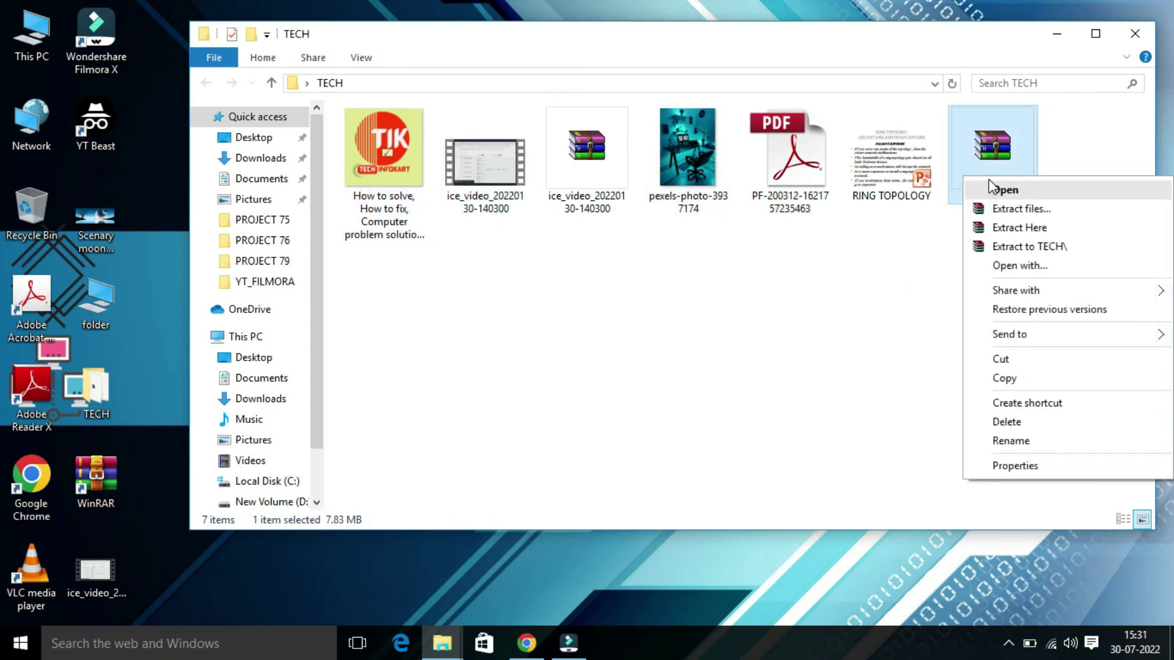
pyautogui.click(1020, 209)
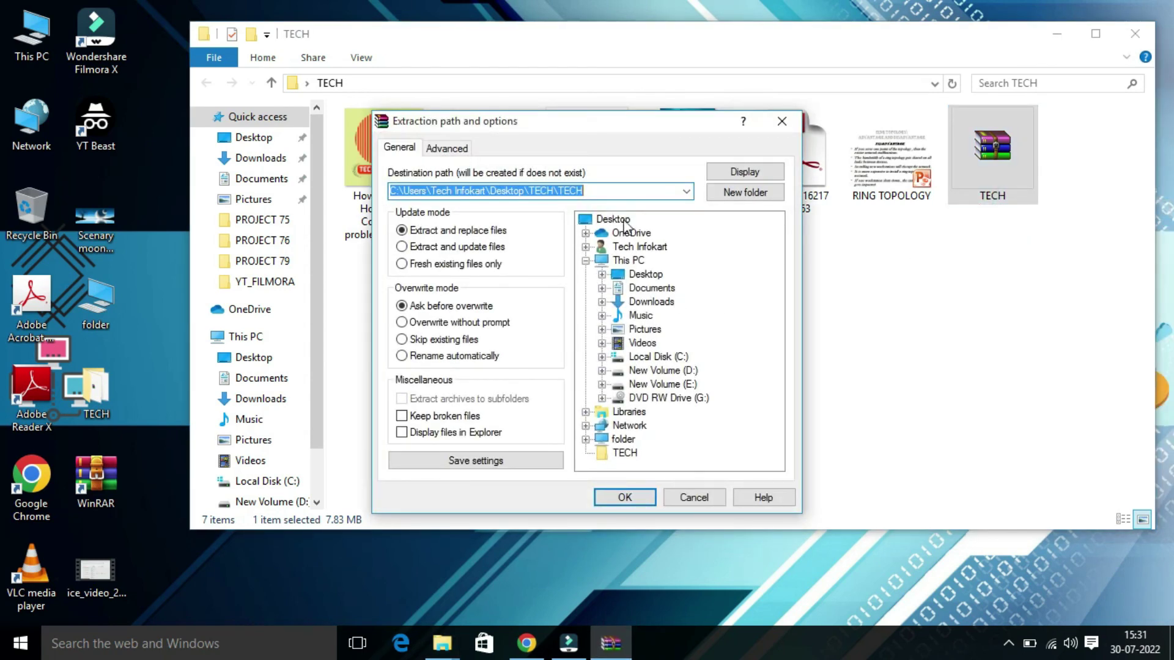